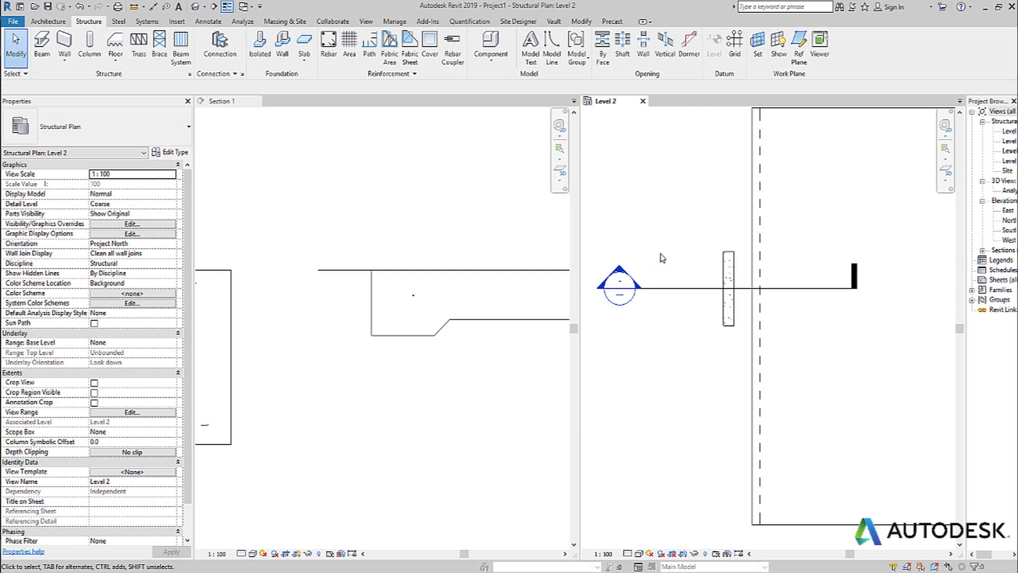
Start the Structure tab's Rebar tool to place reinforcement in the slab.
{"action": "scroll", "coordinate": [684, 225], "scroll_direction": "down", "scroll_amount": 3}
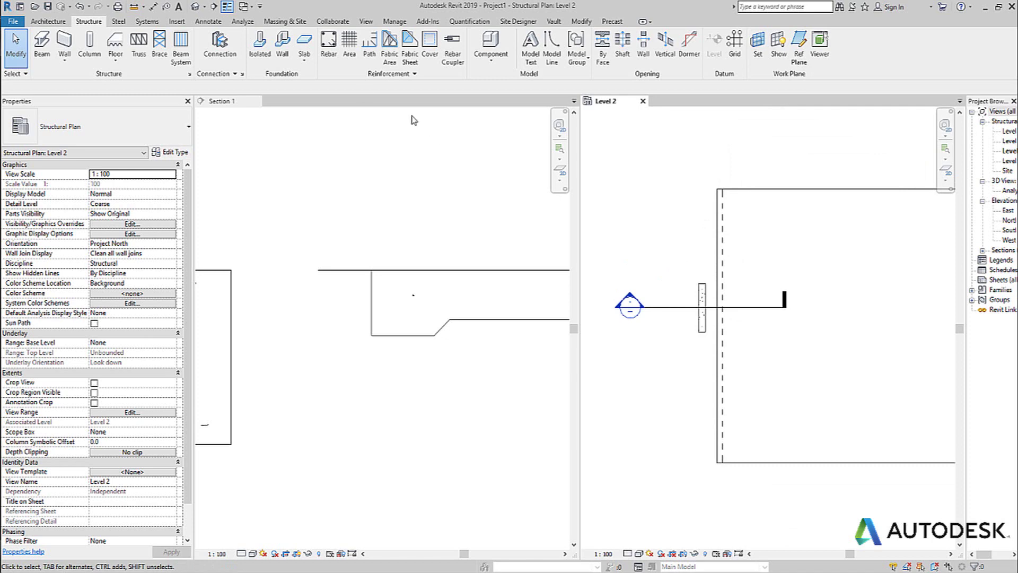
{"action": "left_click", "coordinate": [328, 45]}
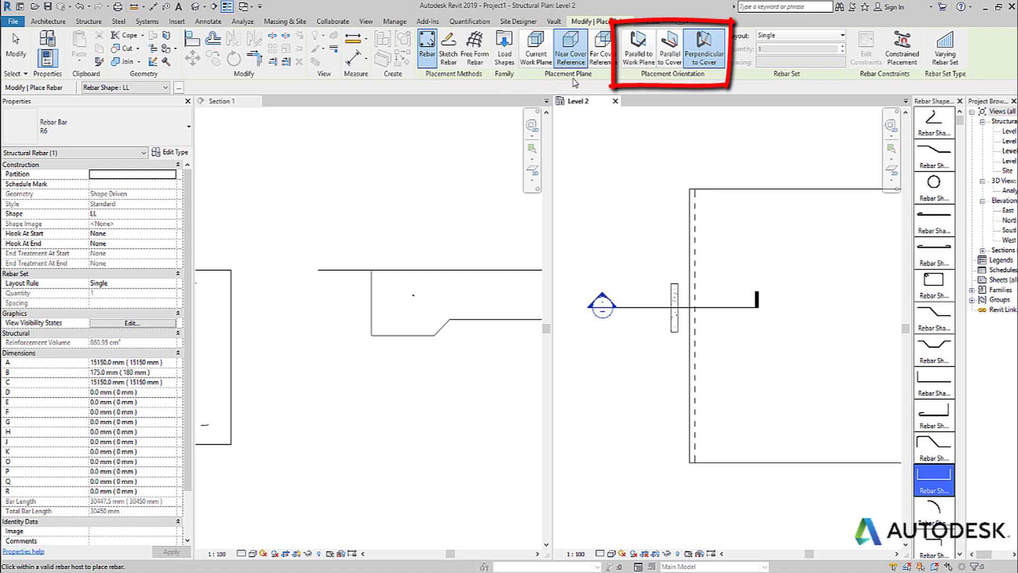
Place a straight bar running horizontally across the slab, oriented parallel to the work plane.
{"action": "left_click", "coordinate": [637, 51]}
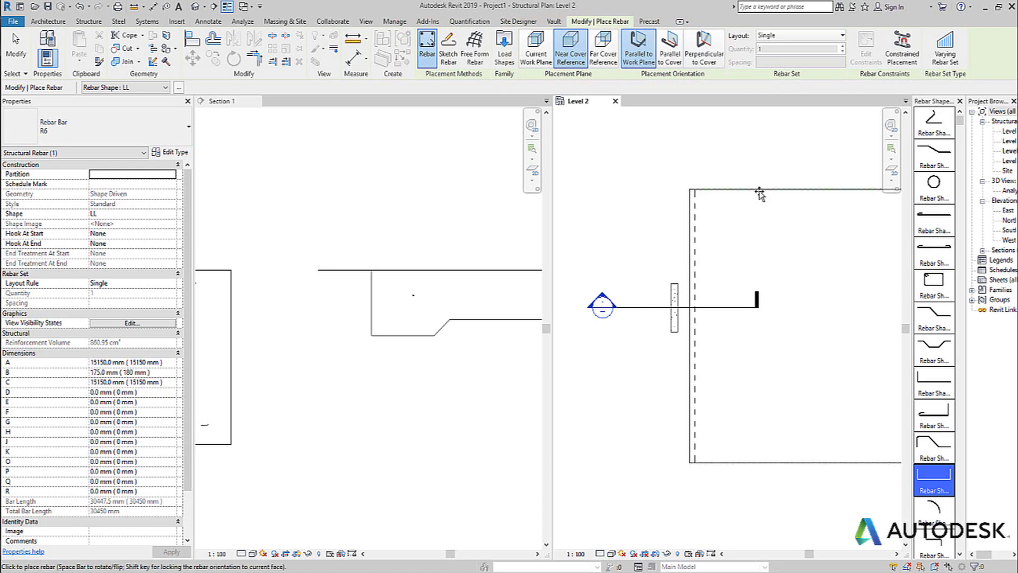
{"action": "scroll", "coordinate": [936, 477], "scroll_direction": "down", "scroll_amount": 4}
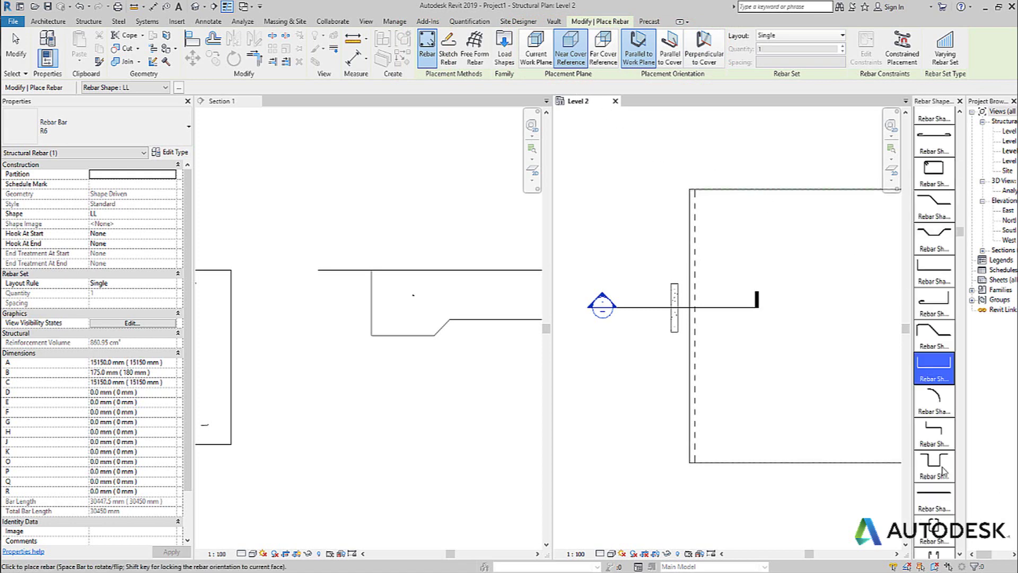
{"action": "left_click", "coordinate": [943, 501]}
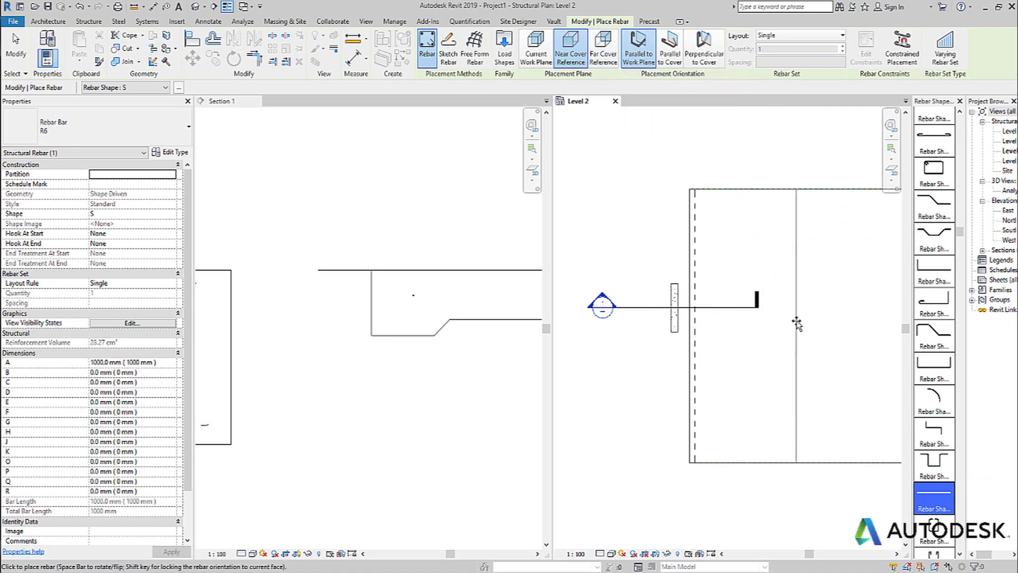
{"action": "key", "text": "space"}
{"action": "left_click", "coordinate": [822, 303]}
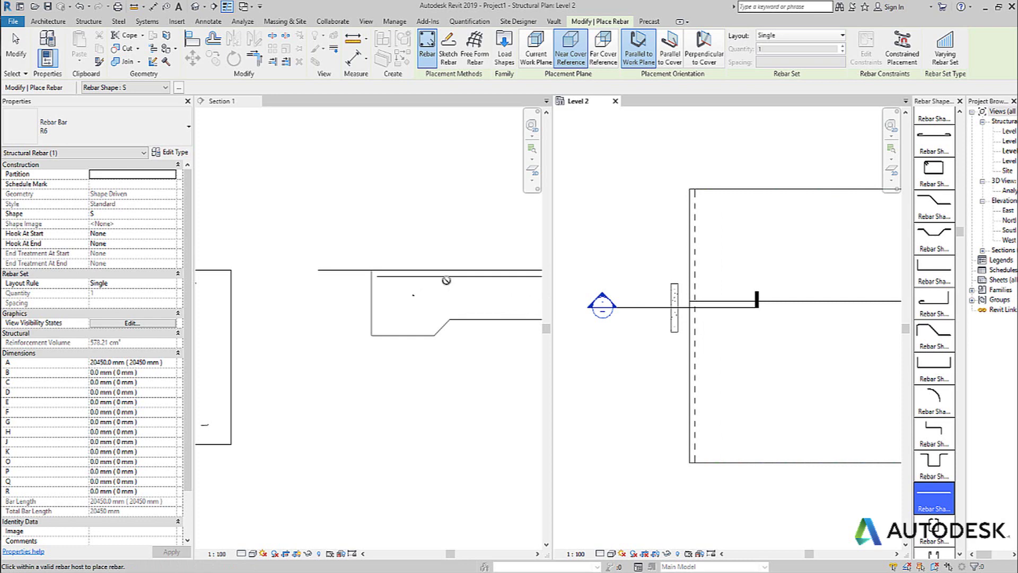
{"action": "key", "text": "Escape"}
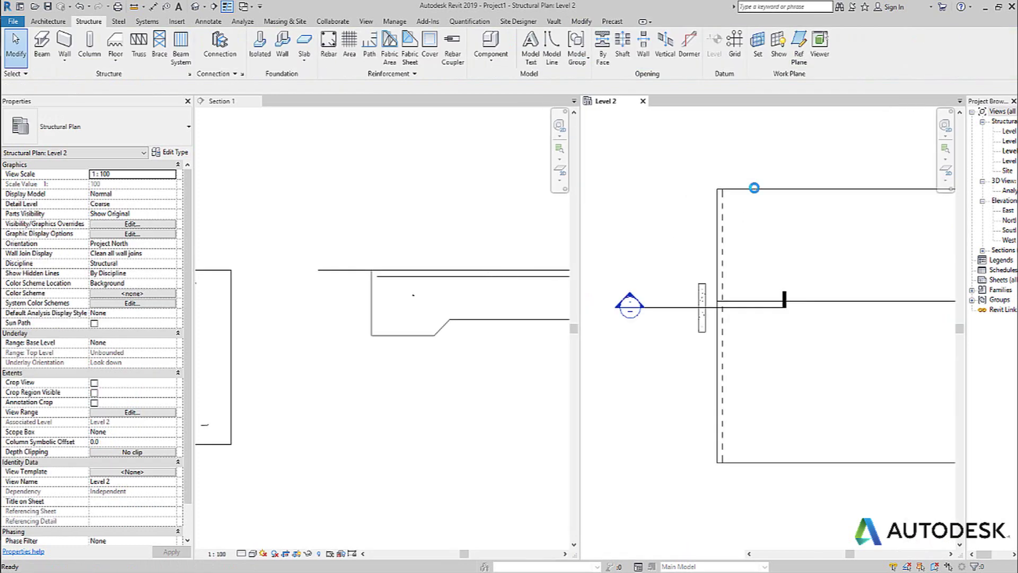
Check the slab's 25 mm rebar cover in the section view, then re-centre the plan.
{"action": "key", "text": "ctrl+Tab"}
{"action": "left_click", "coordinate": [769, 195]}
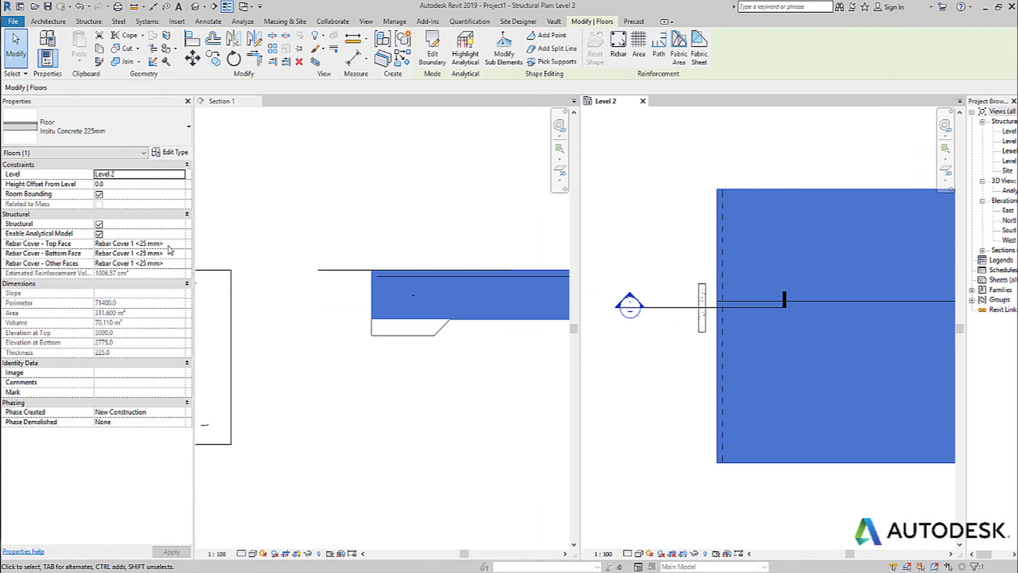
{"action": "left_click", "coordinate": [704, 164]}
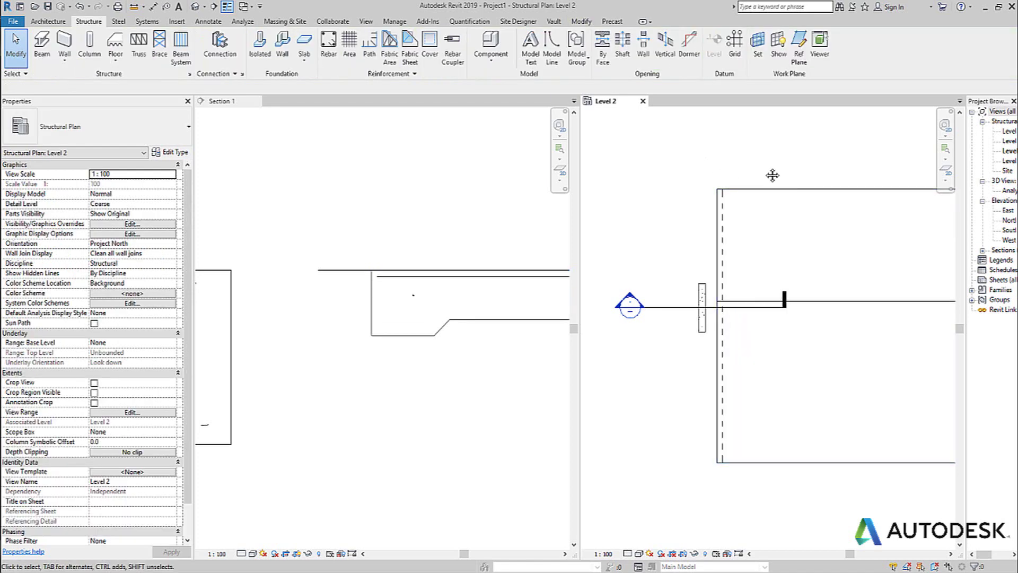
{"action": "middle_click_drag", "start_coordinate": [772, 175], "coordinate": [748, 169]}
{"action": "scroll", "coordinate": [693, 159], "scroll_direction": "down", "scroll_amount": 1}
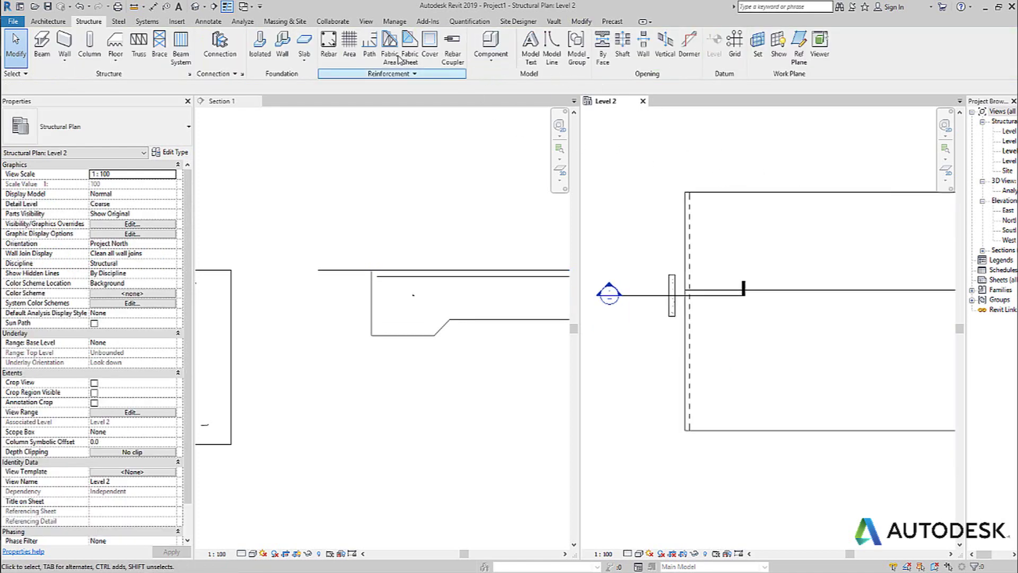
Start another straight bar on the slab's Far Cover Reference with a Single layout.
{"action": "left_click", "coordinate": [329, 45]}
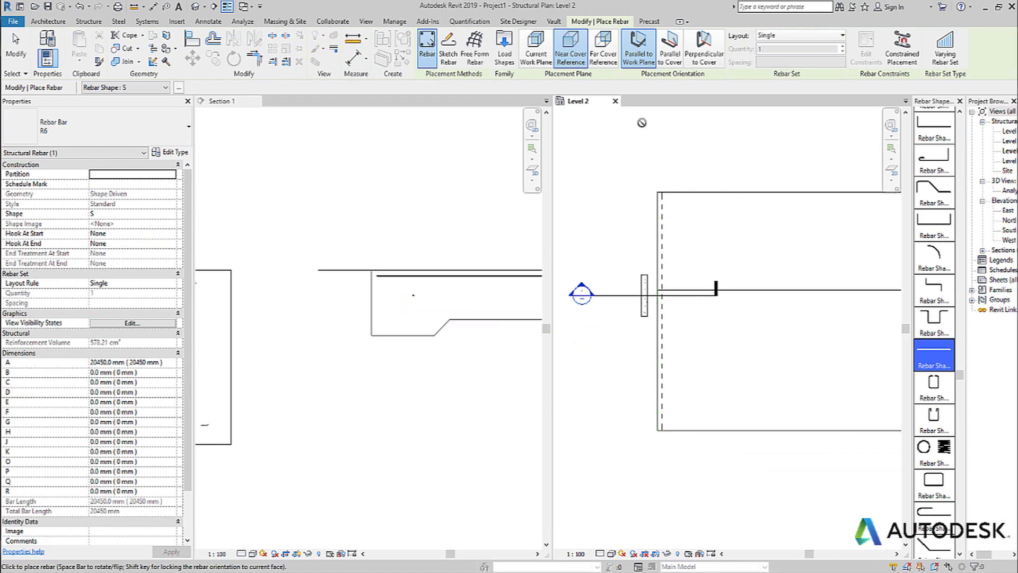
{"action": "left_click", "coordinate": [607, 60]}
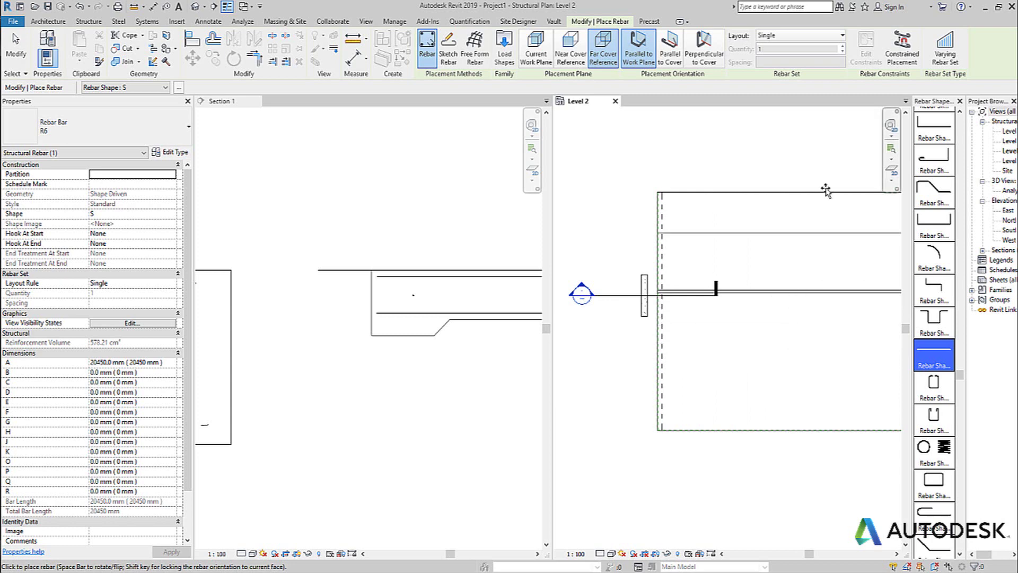
{"action": "left_click", "coordinate": [802, 39]}
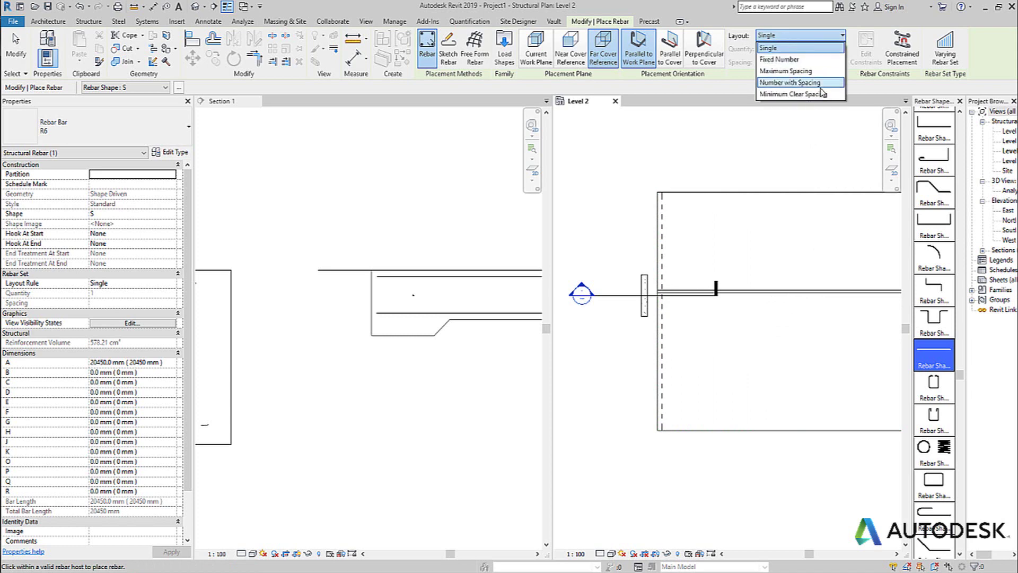
{"action": "left_click", "coordinate": [799, 33]}
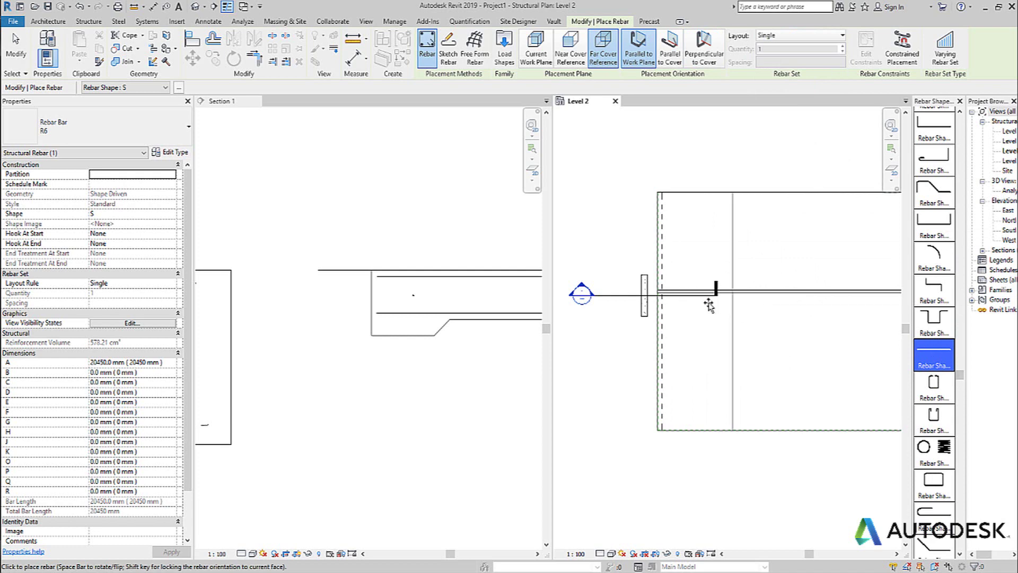
{"action": "scroll", "coordinate": [654, 291], "scroll_direction": "up", "scroll_amount": 2}
{"action": "scroll", "coordinate": [652, 293], "scroll_direction": "up", "scroll_amount": 4}
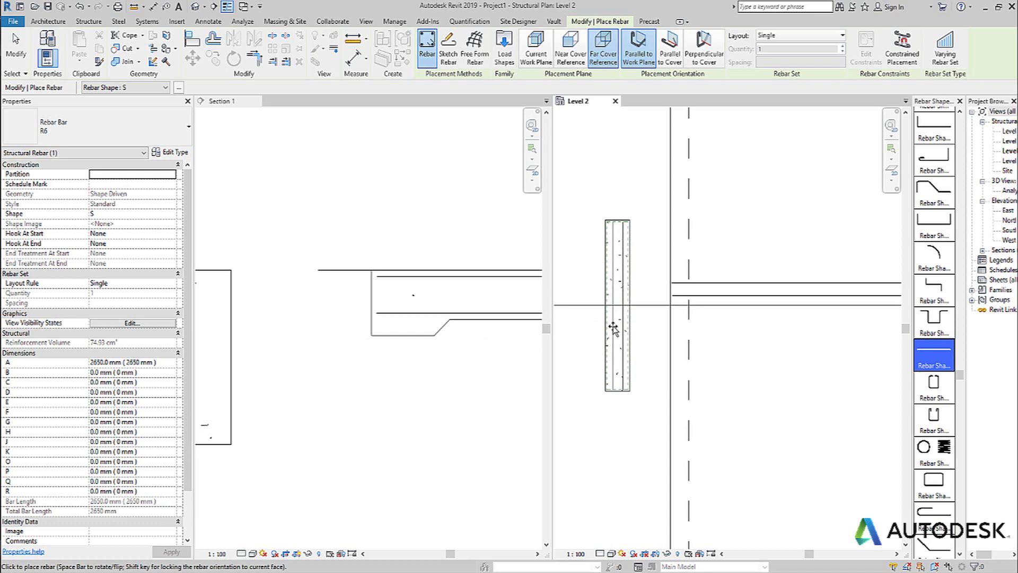
Exit rebar placement and pan Section 1 to show the whole beam.
{"action": "left_click", "coordinate": [628, 337]}
{"action": "key", "text": "Escape"}
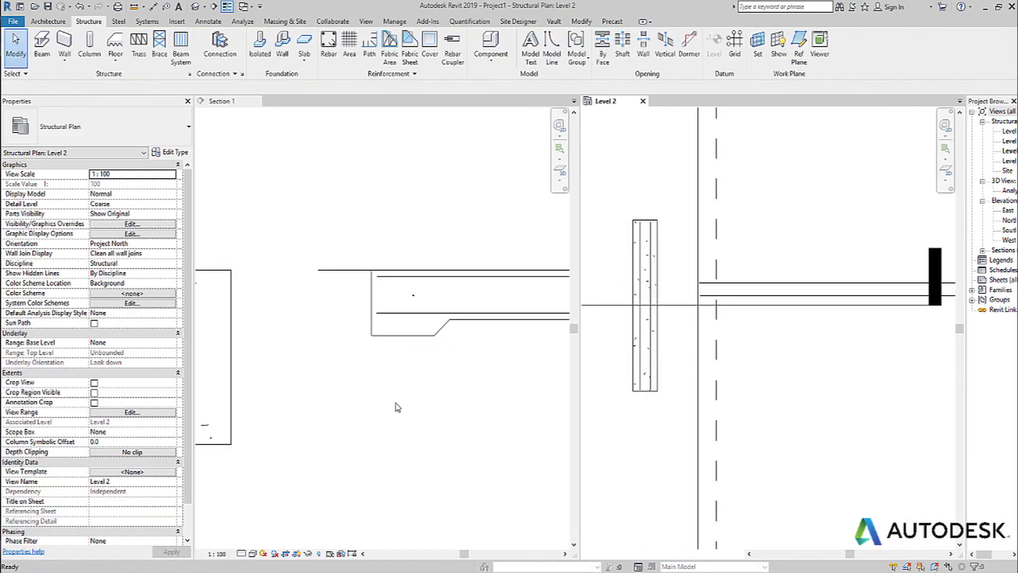
{"action": "left_click", "coordinate": [341, 413]}
{"action": "scroll", "coordinate": [268, 441], "scroll_direction": "up", "scroll_amount": 4}
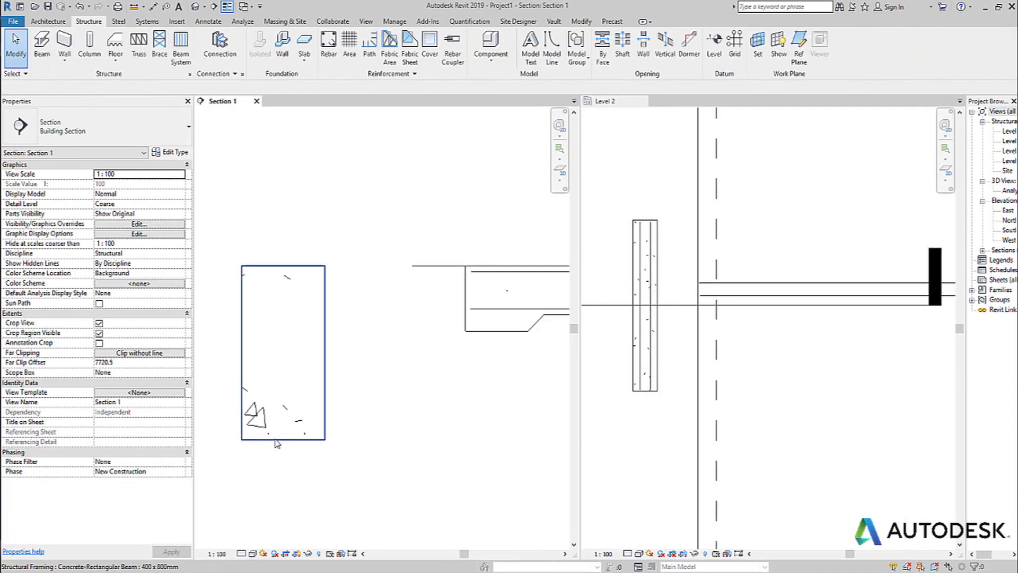
{"action": "middle_click_drag", "start_coordinate": [263, 444], "coordinate": [445, 418]}
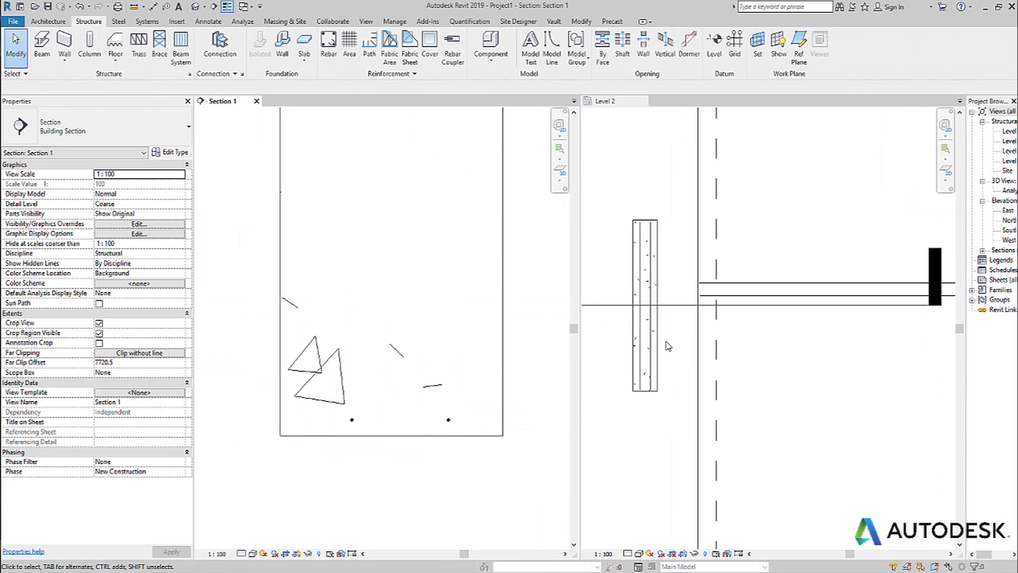
Start a bar on the Near Cover Reference and pan the Level 2 plan to the slab edge.
{"action": "left_click", "coordinate": [328, 42]}
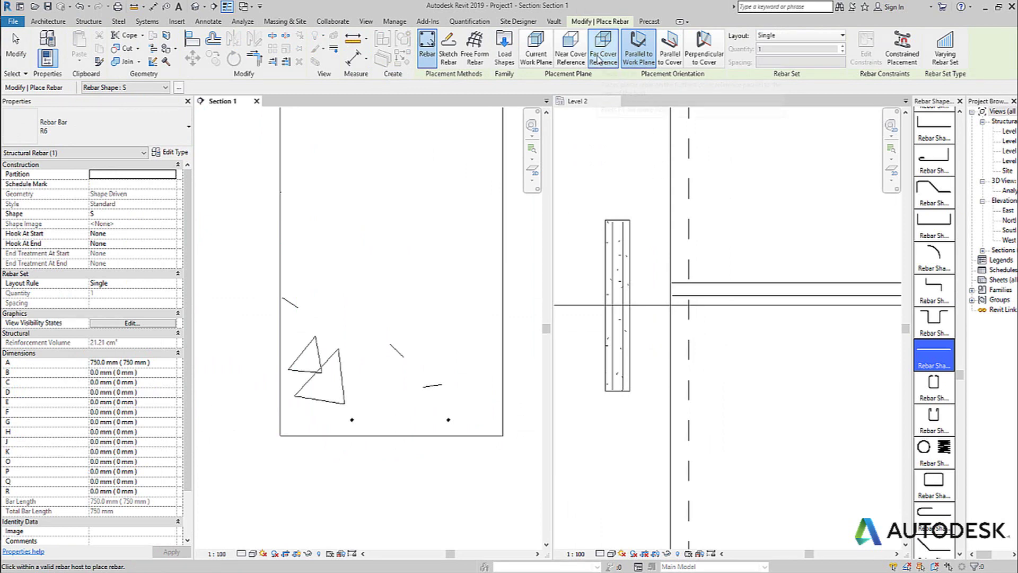
{"action": "left_click", "coordinate": [604, 60]}
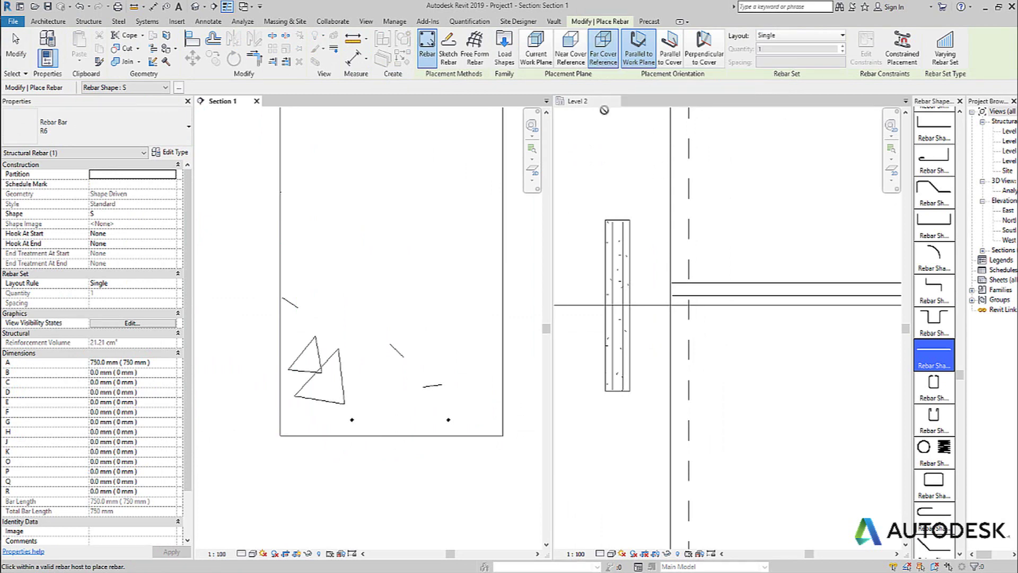
{"action": "scroll", "coordinate": [420, 288], "scroll_direction": "down", "scroll_amount": 4}
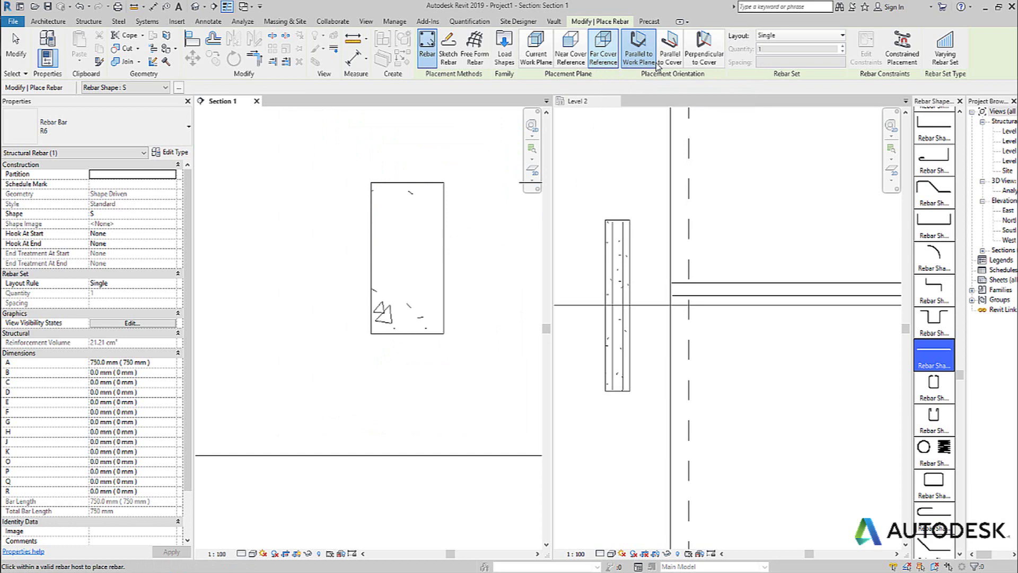
{"action": "left_click", "coordinate": [571, 53]}
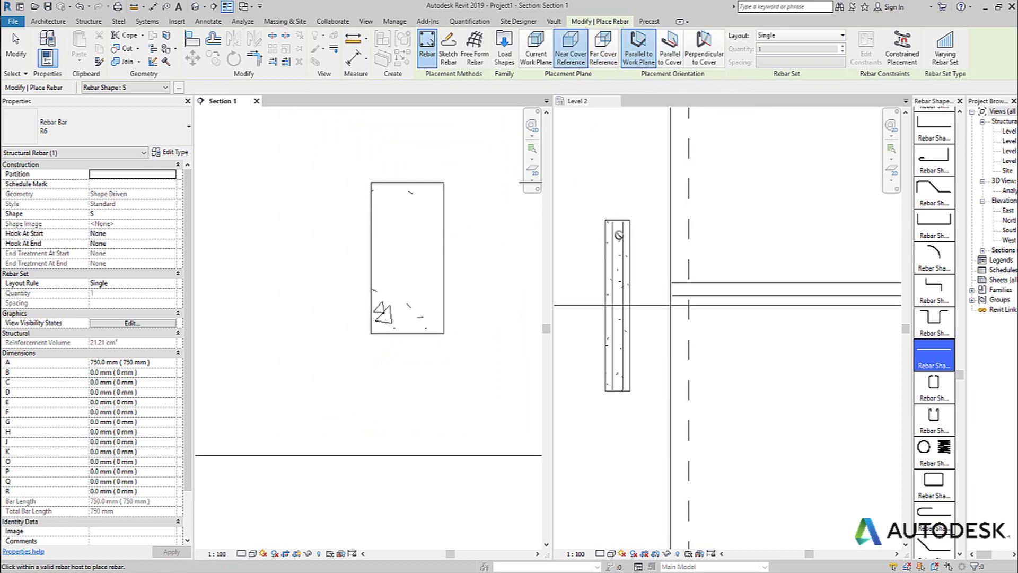
{"action": "left_click", "coordinate": [649, 247]}
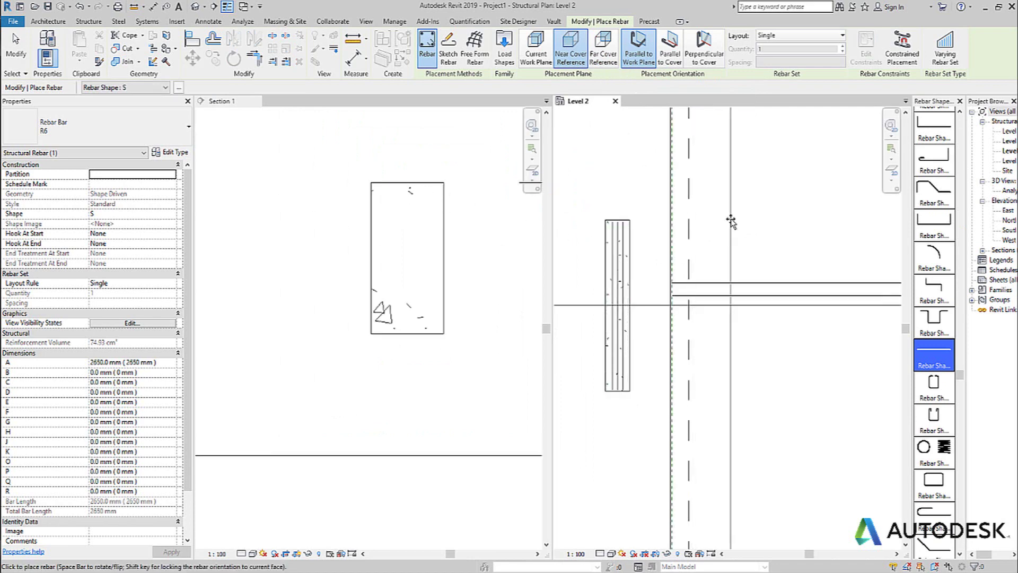
{"action": "scroll", "coordinate": [717, 224], "scroll_direction": "down", "scroll_amount": 5}
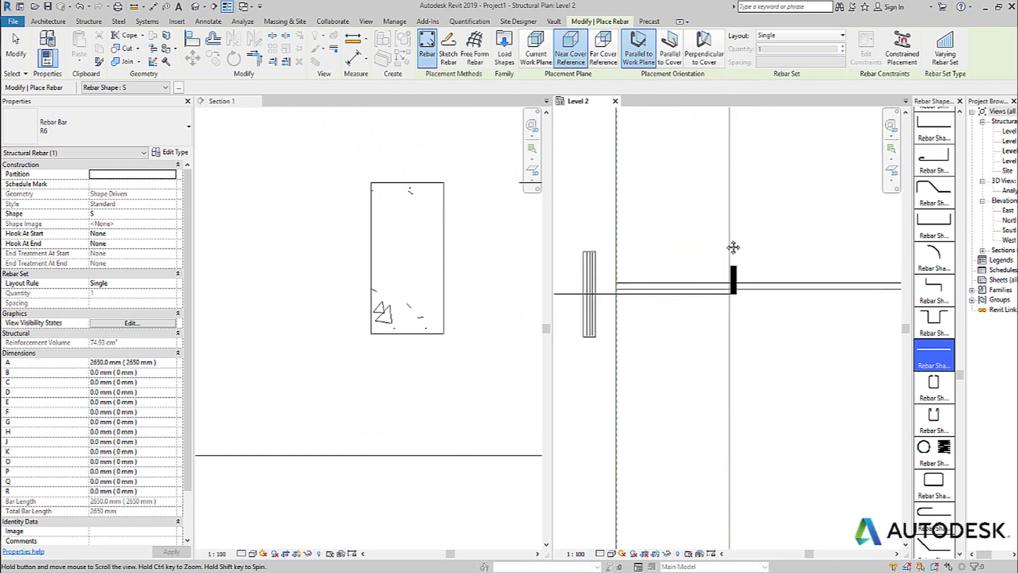
{"action": "middle_click_drag", "start_coordinate": [769, 241], "coordinate": [711, 262]}
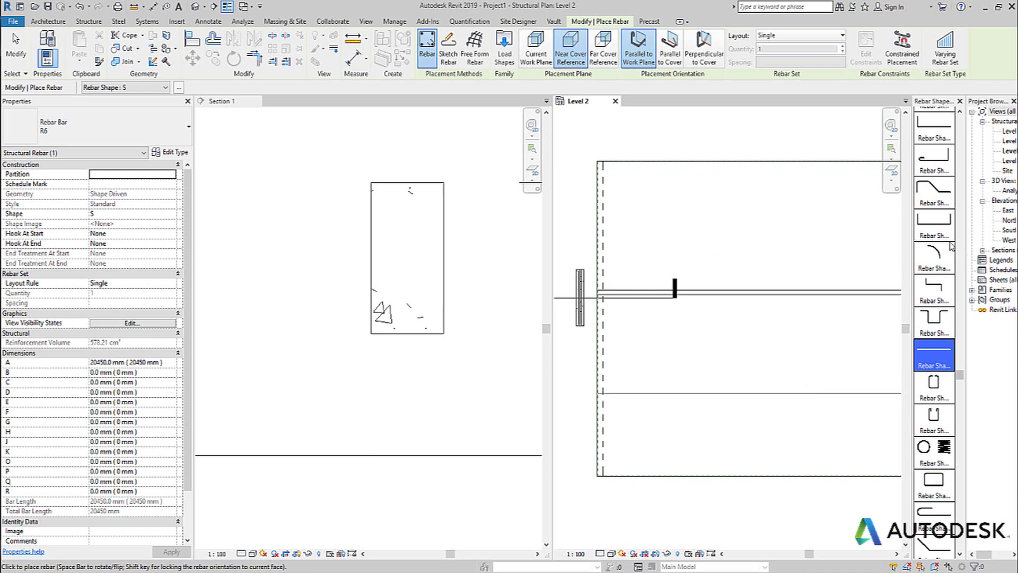
Switch the bar to the LL shape, zoom around the slab, then cancel placement.
{"action": "left_click", "coordinate": [941, 227]}
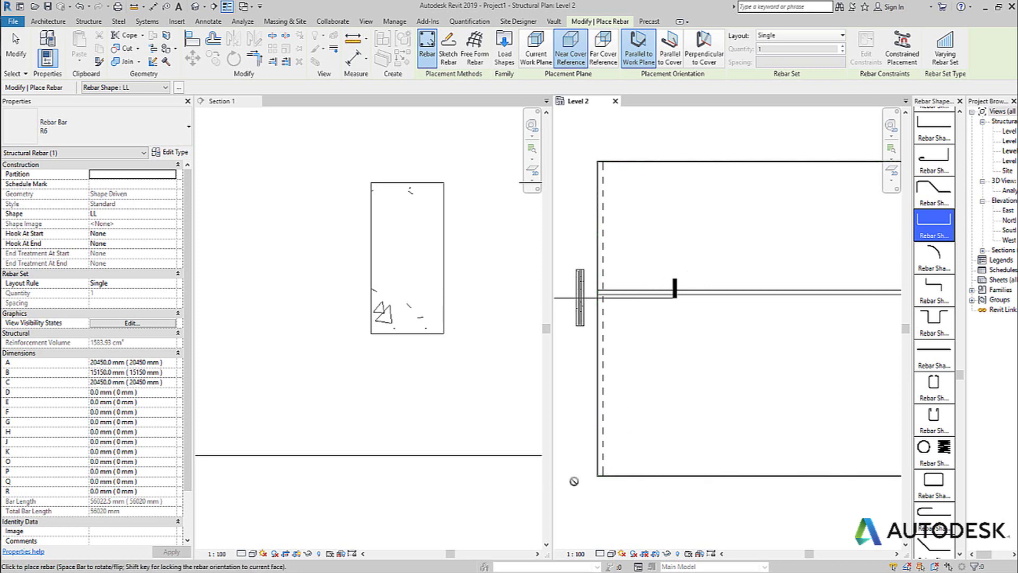
{"action": "scroll", "coordinate": [410, 375], "scroll_direction": "down", "scroll_amount": 1}
{"action": "scroll", "coordinate": [593, 476], "scroll_direction": "up", "scroll_amount": 8}
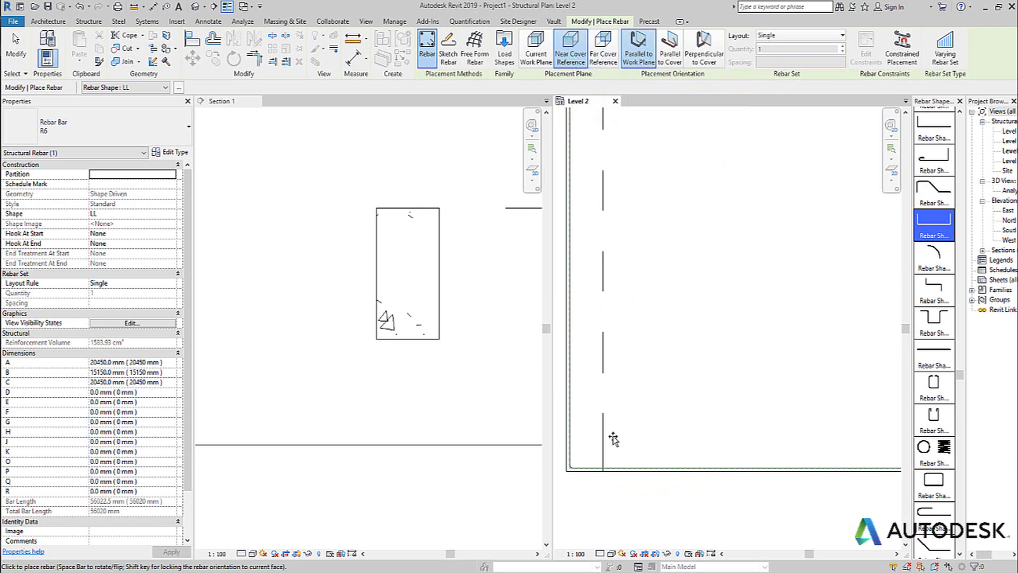
{"action": "scroll", "coordinate": [707, 464], "scroll_direction": "down", "scroll_amount": 3}
{"action": "scroll", "coordinate": [707, 464], "scroll_direction": "up", "scroll_amount": 5}
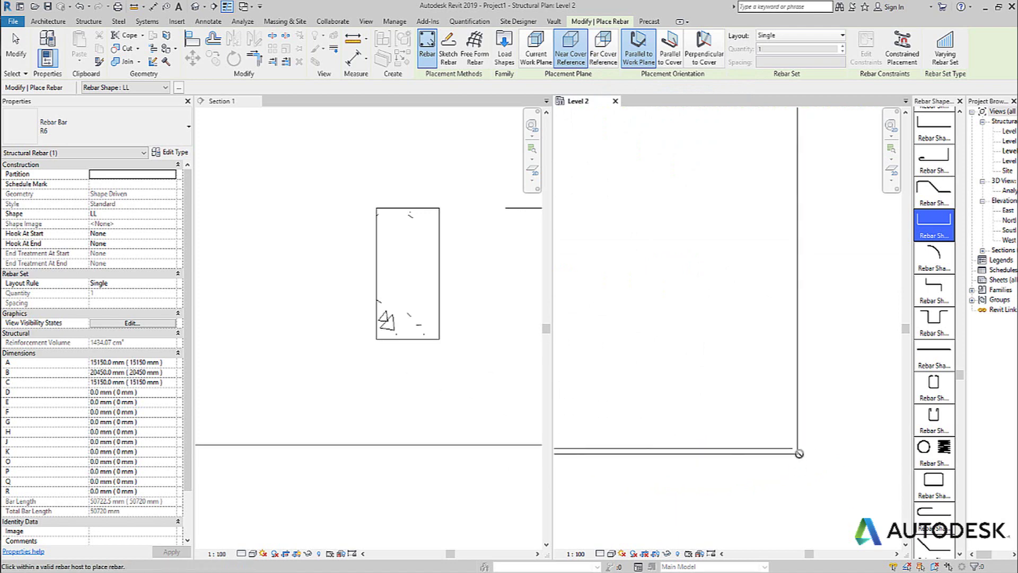
{"action": "scroll", "coordinate": [798, 452], "scroll_direction": "down", "scroll_amount": 2}
{"action": "scroll", "coordinate": [795, 177], "scroll_direction": "up", "scroll_amount": 3}
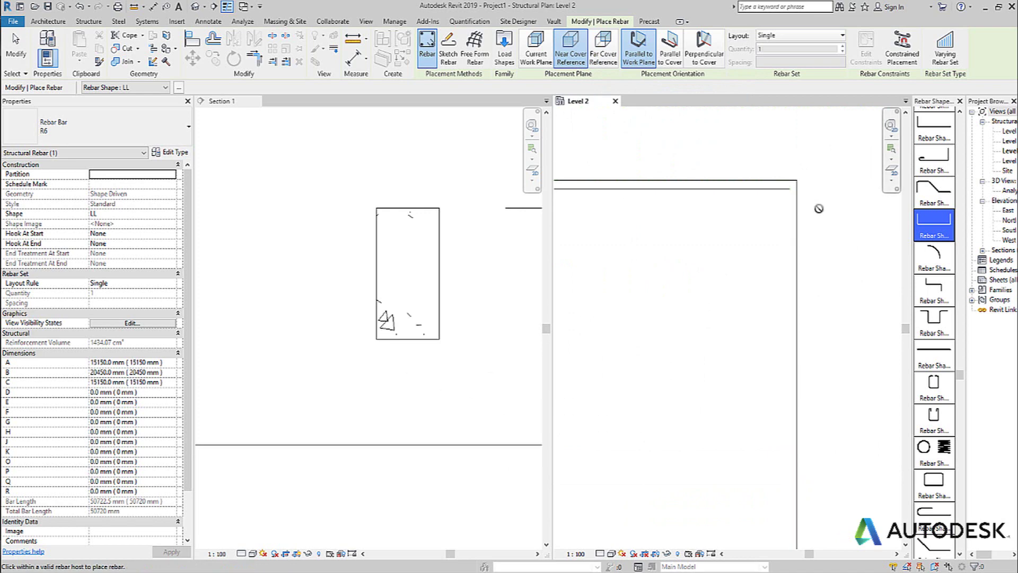
{"action": "scroll", "coordinate": [822, 218], "scroll_direction": "down", "scroll_amount": 2}
{"action": "scroll", "coordinate": [825, 256], "scroll_direction": "down", "scroll_amount": 2}
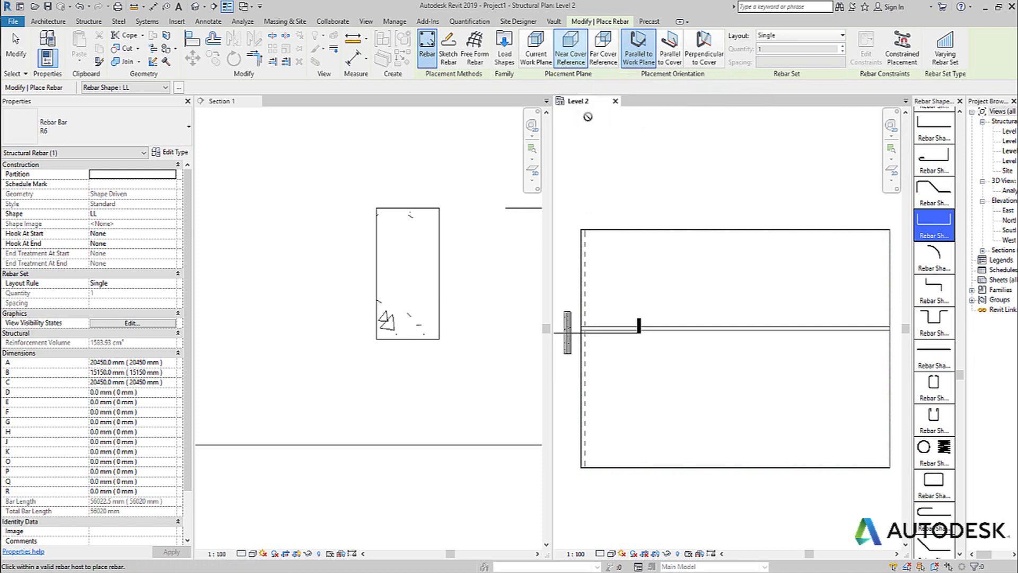
{"action": "key", "text": "Escape"}
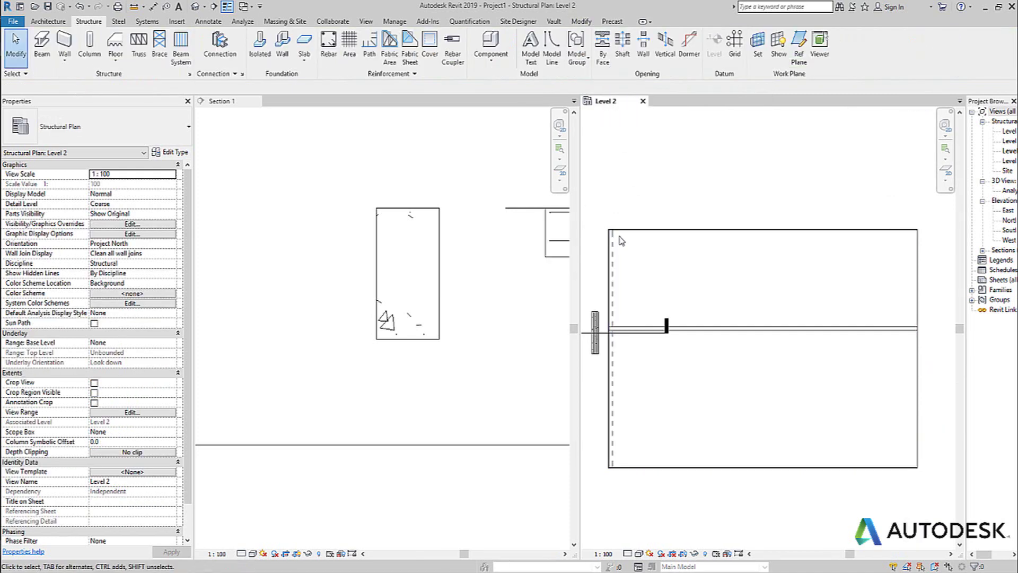
Select and deselect the existing corner rebar, then pan to show the slab edge and beam.
{"action": "scroll", "coordinate": [615, 241], "scroll_direction": "up", "scroll_amount": 3}
{"action": "scroll", "coordinate": [616, 241], "scroll_direction": "up", "scroll_amount": 1}
{"action": "scroll", "coordinate": [881, 284], "scroll_direction": "down", "scroll_amount": 2}
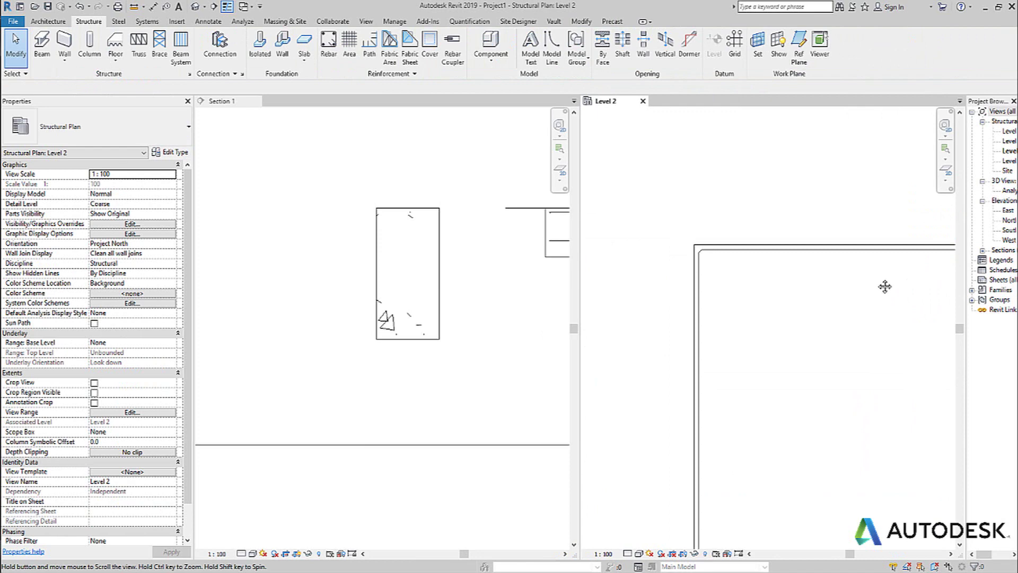
{"action": "left_click", "coordinate": [774, 253]}
{"action": "left_click", "coordinate": [784, 291]}
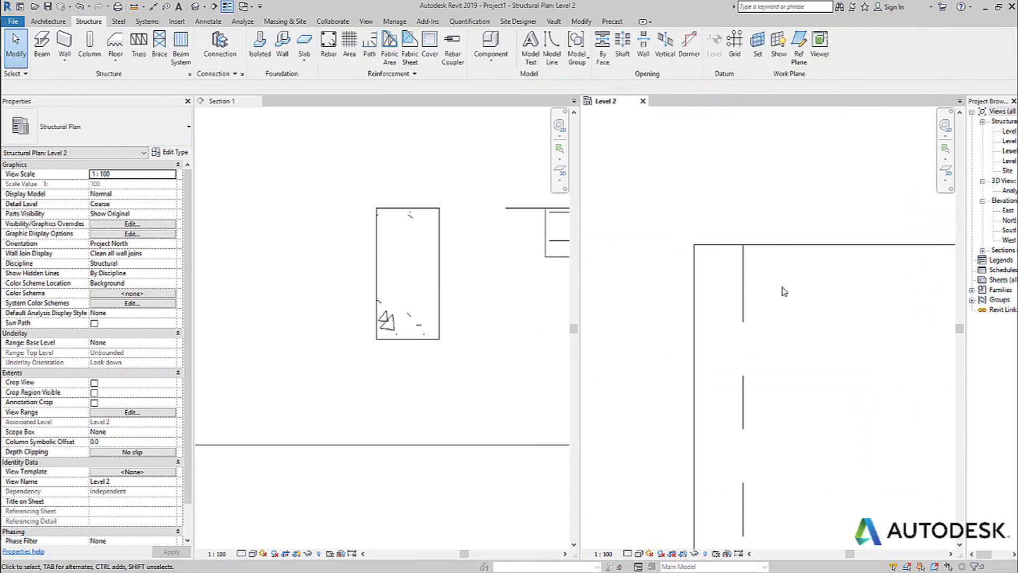
{"action": "scroll", "coordinate": [795, 308], "scroll_direction": "down", "scroll_amount": 2}
{"action": "middle_click_drag", "start_coordinate": [822, 336], "coordinate": [742, 305]}
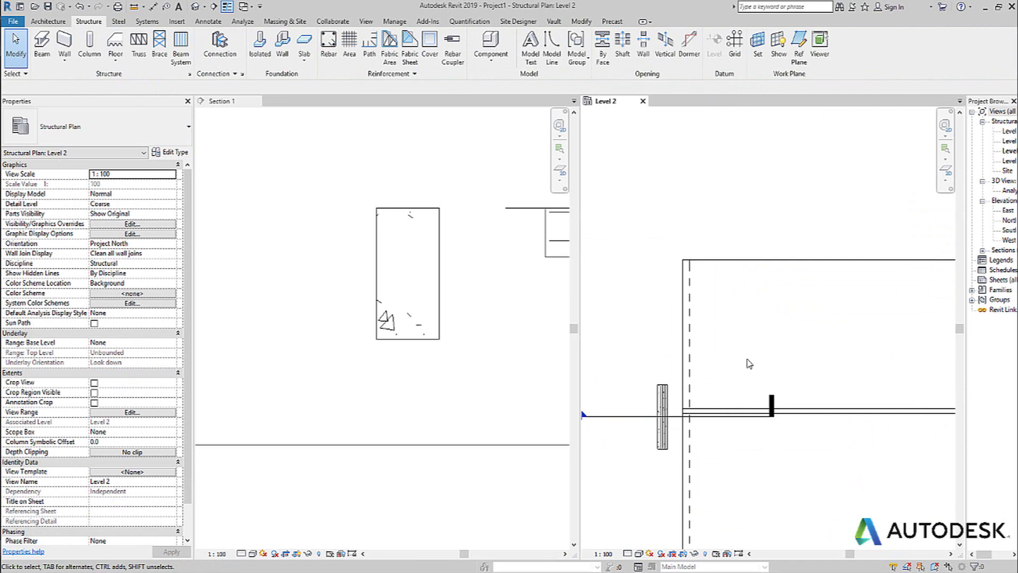
Place a trial LL bar in the slab oriented Perpendicular to Cover.
{"action": "left_click", "coordinate": [329, 47]}
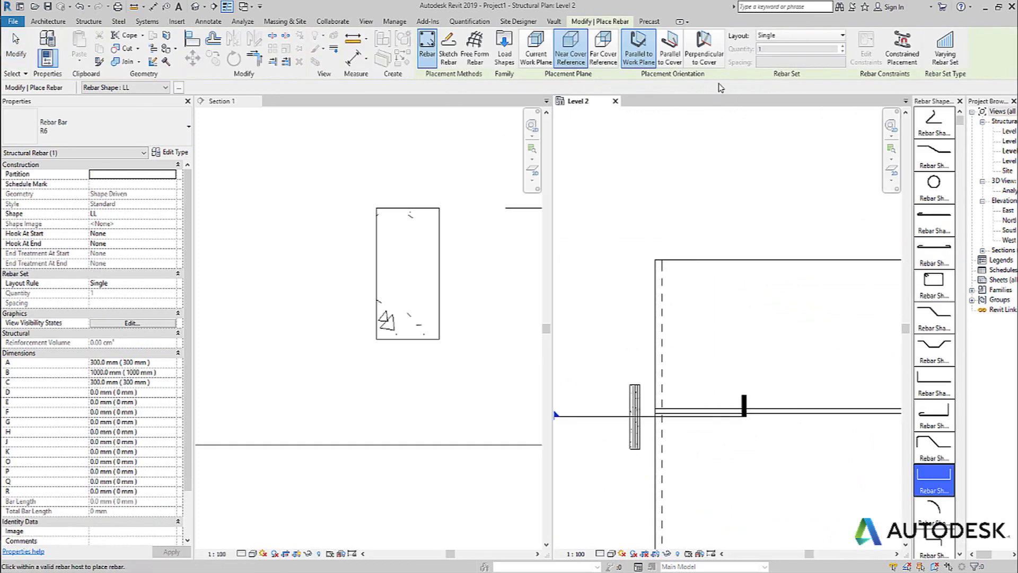
{"action": "left_click", "coordinate": [713, 59]}
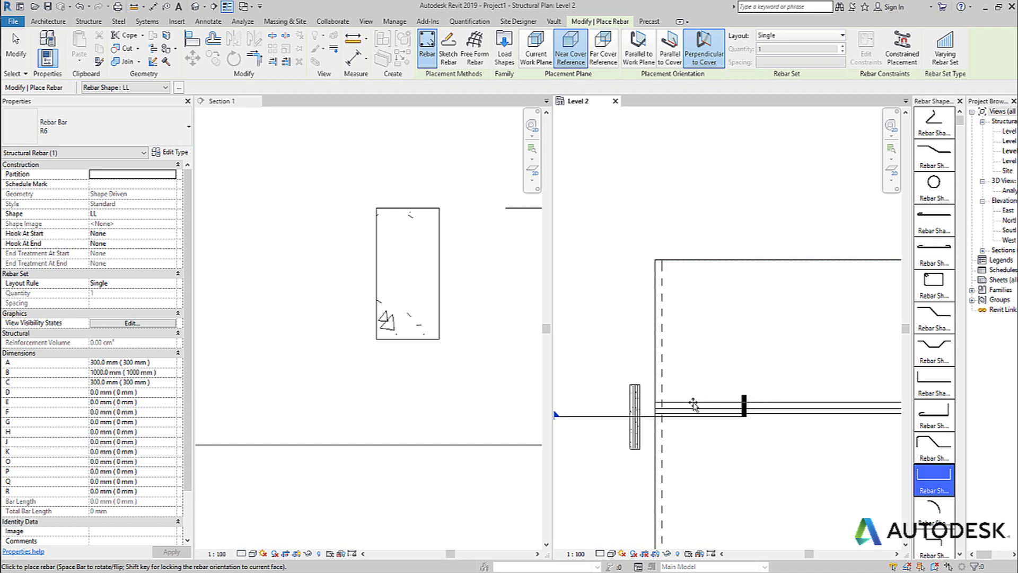
{"action": "left_click", "coordinate": [695, 404]}
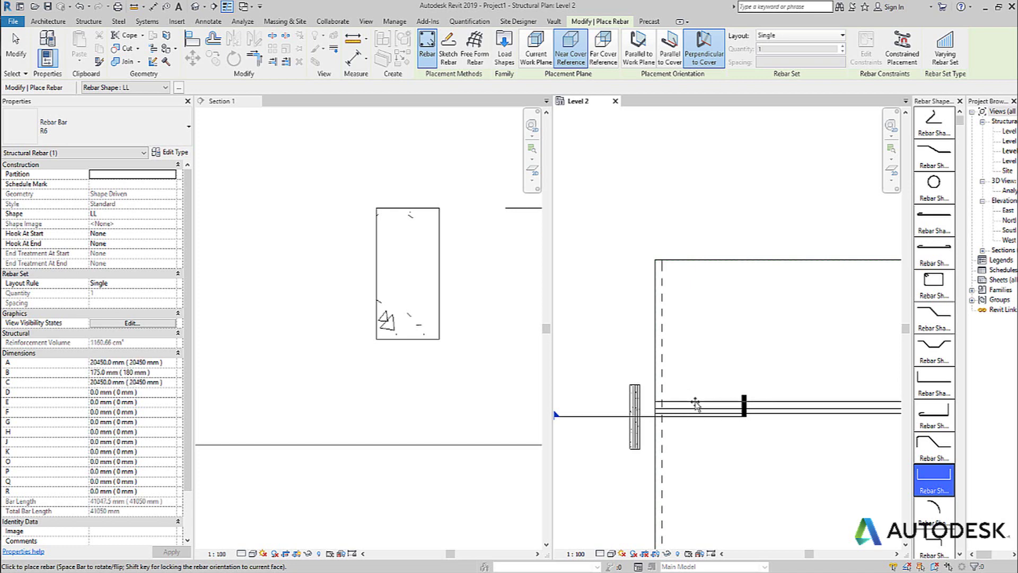
{"action": "key", "text": "Escape"}
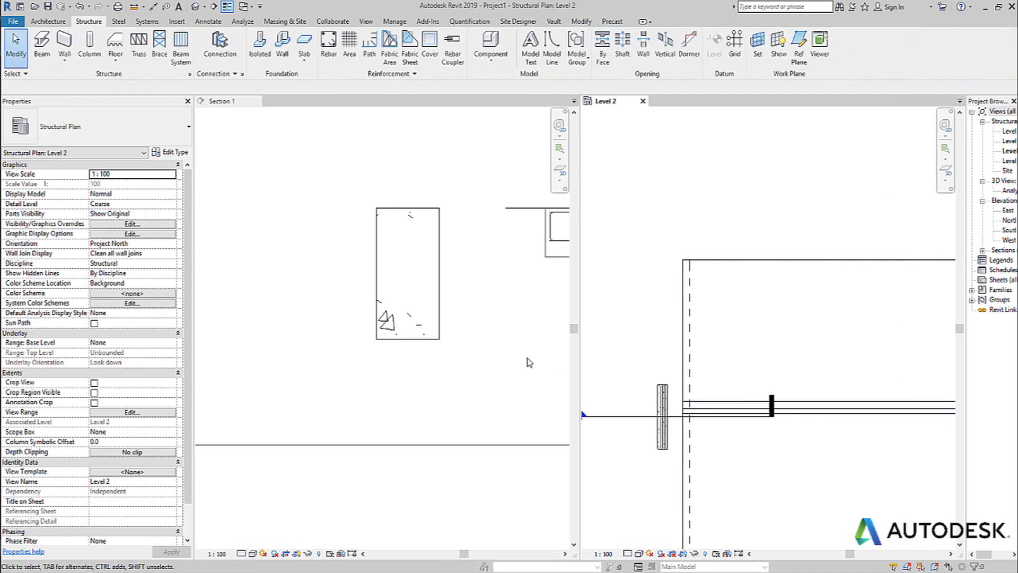
Review the trial bar in Section 1, then delete it from the Level 2 plan.
{"action": "left_click", "coordinate": [494, 291]}
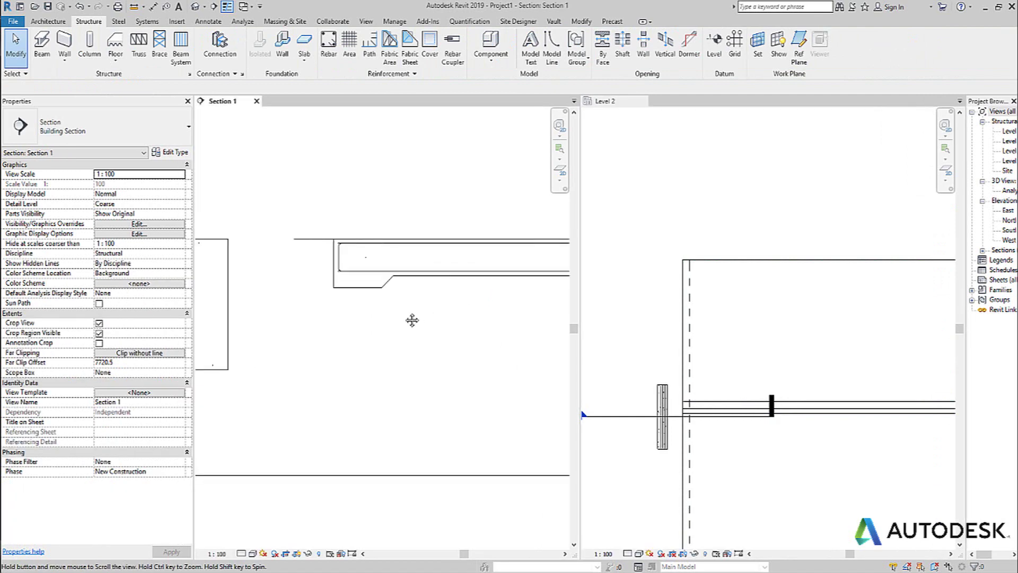
{"action": "left_click", "coordinate": [800, 411]}
{"action": "left_click", "coordinate": [800, 412]}
{"action": "left_click", "coordinate": [805, 417]}
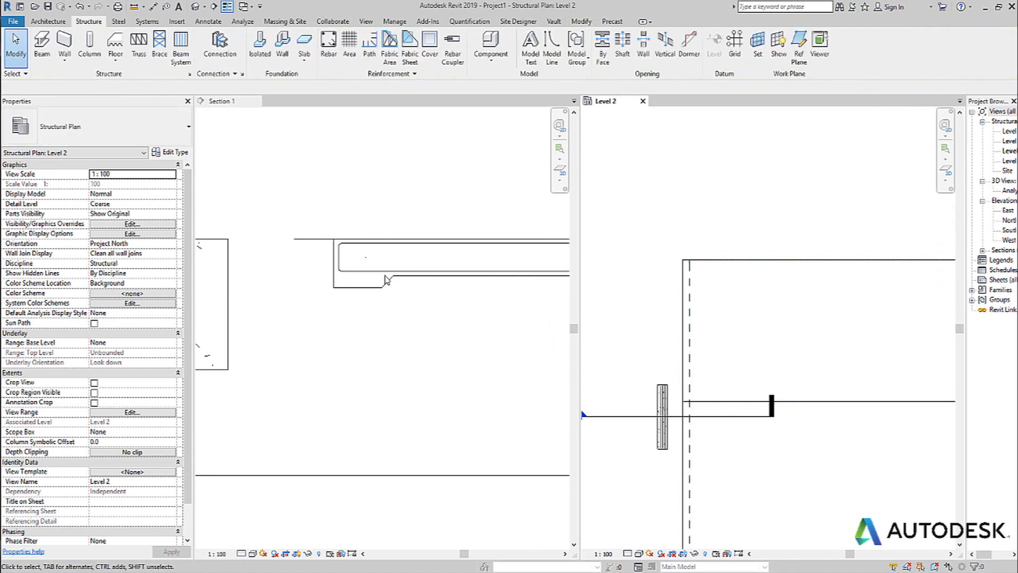
{"action": "left_click", "coordinate": [790, 407]}
{"action": "key", "text": "Delete"}
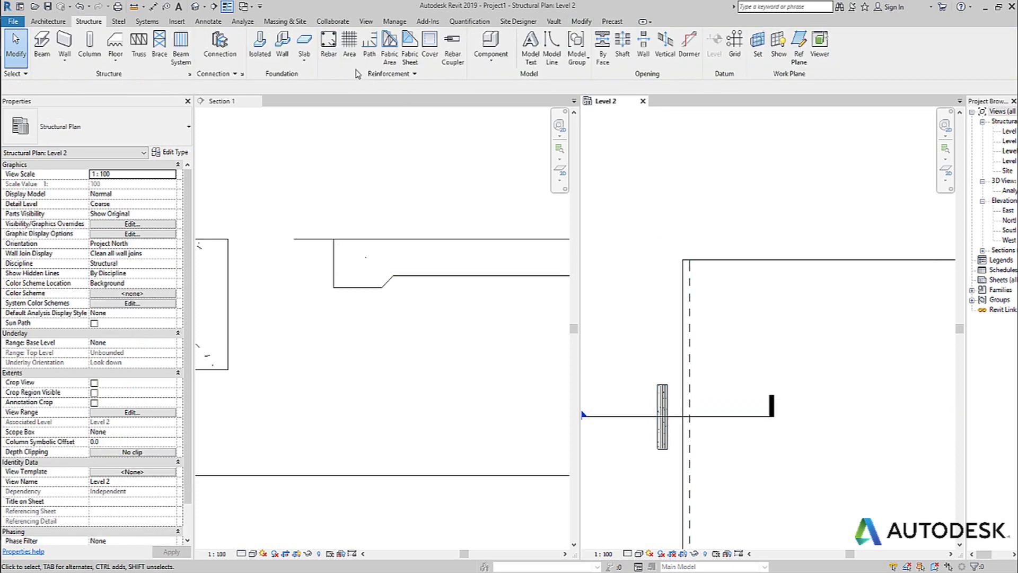
{"action": "left_click", "coordinate": [337, 61]}
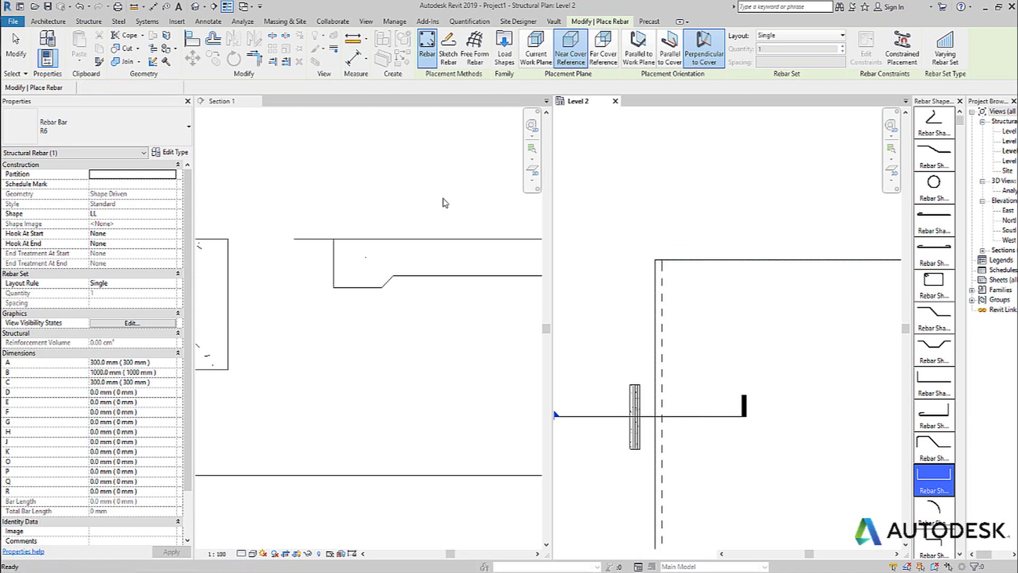
In Section 1, use Current Work Plane placement with LL bars Parallel to Work Plane.
{"action": "left_click", "coordinate": [535, 56]}
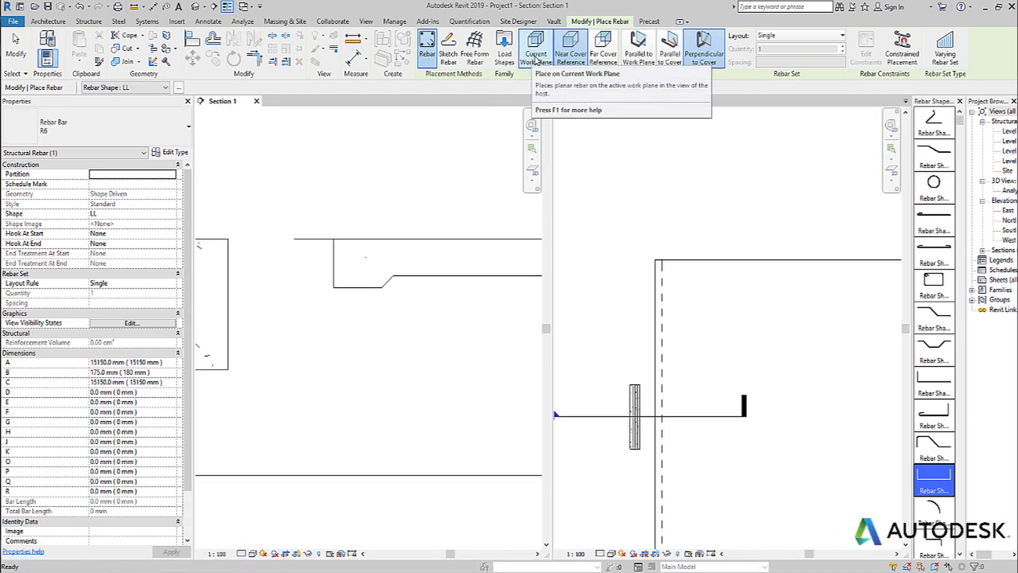
{"action": "left_click", "coordinate": [536, 59]}
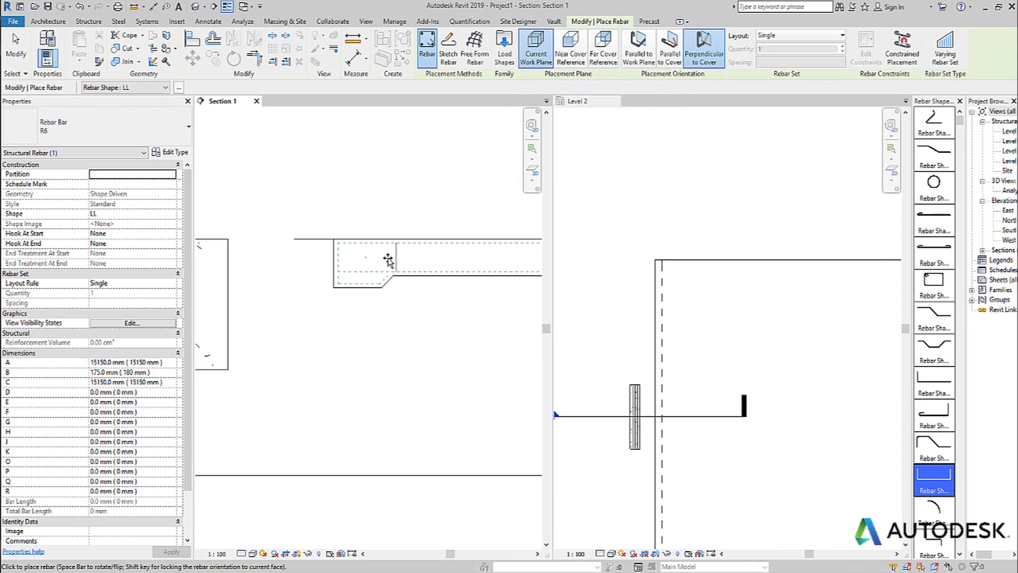
{"action": "scroll", "coordinate": [361, 262], "scroll_direction": "up", "scroll_amount": 1}
{"action": "scroll", "coordinate": [361, 262], "scroll_direction": "up", "scroll_amount": 1}
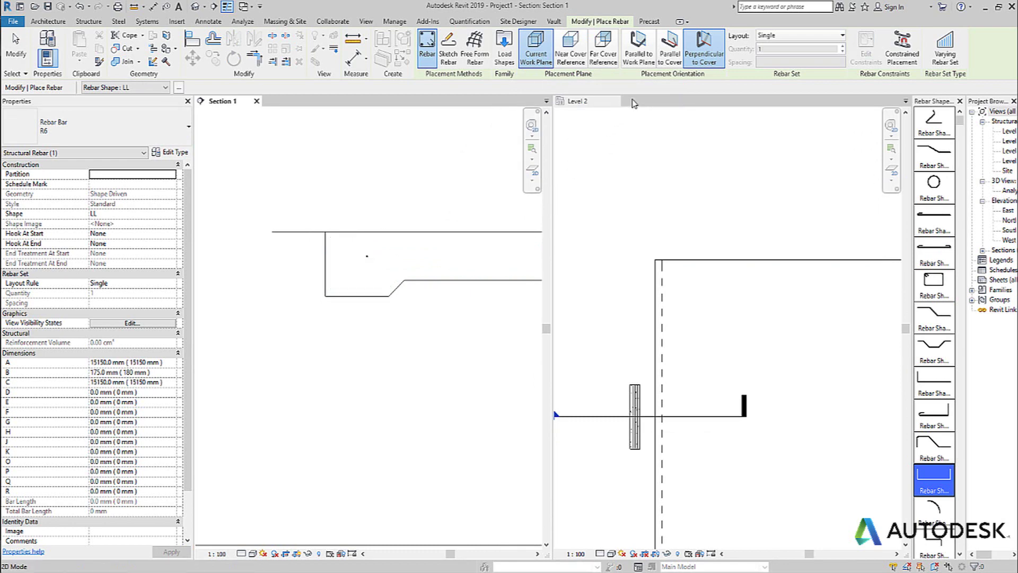
{"action": "left_click", "coordinate": [641, 56]}
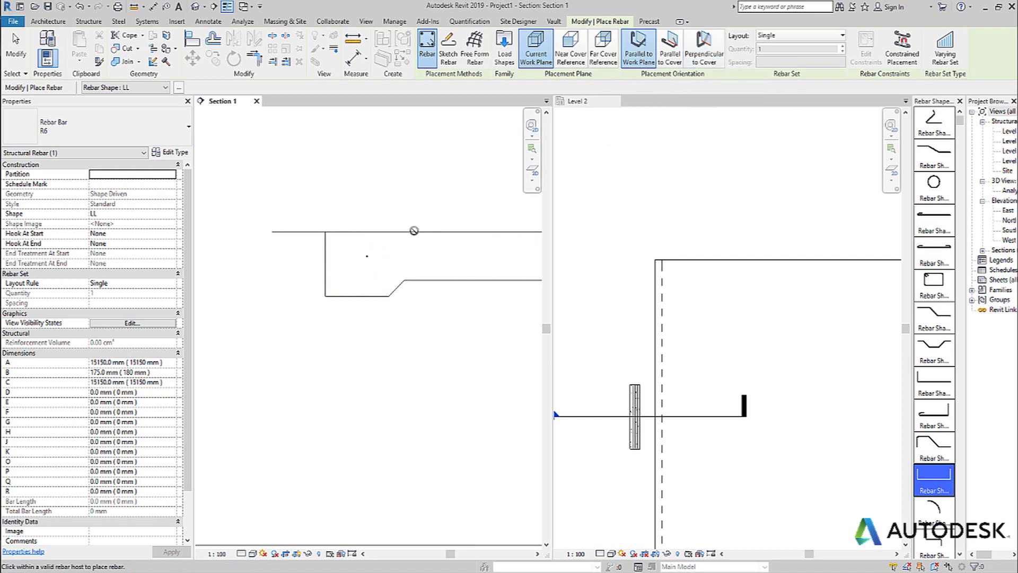